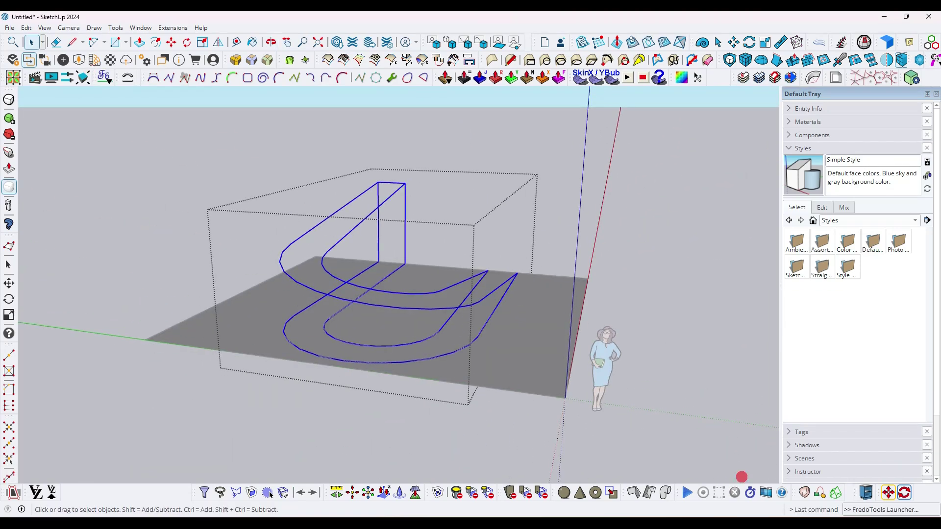
Step: Delete the curved glass-walled building, leaving only the flat ground face
left_click(414, 133)
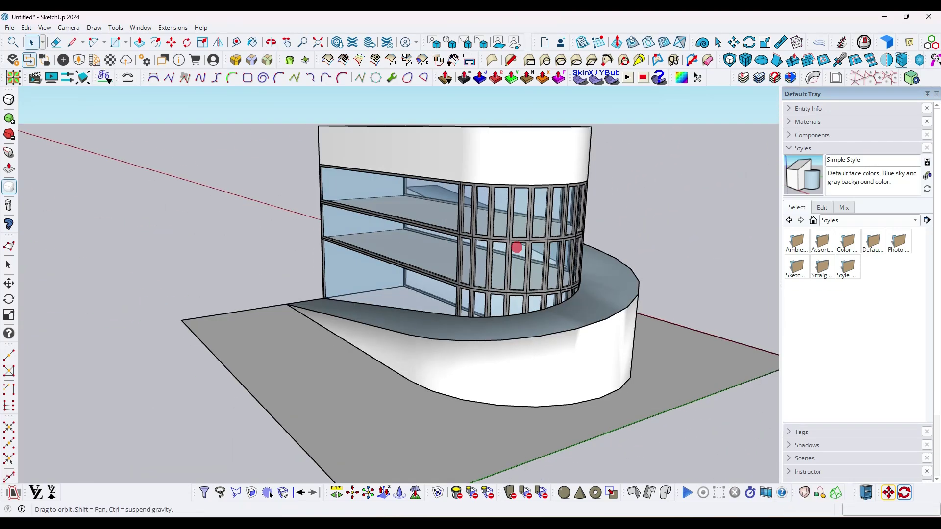
mouse_move(517, 249)
middle_mouse_down()
mouse_move(384, 233)
mouse_move(363, 213)
mouse_move(452, 243)
mouse_move(355, 243)
middle_mouse_up()
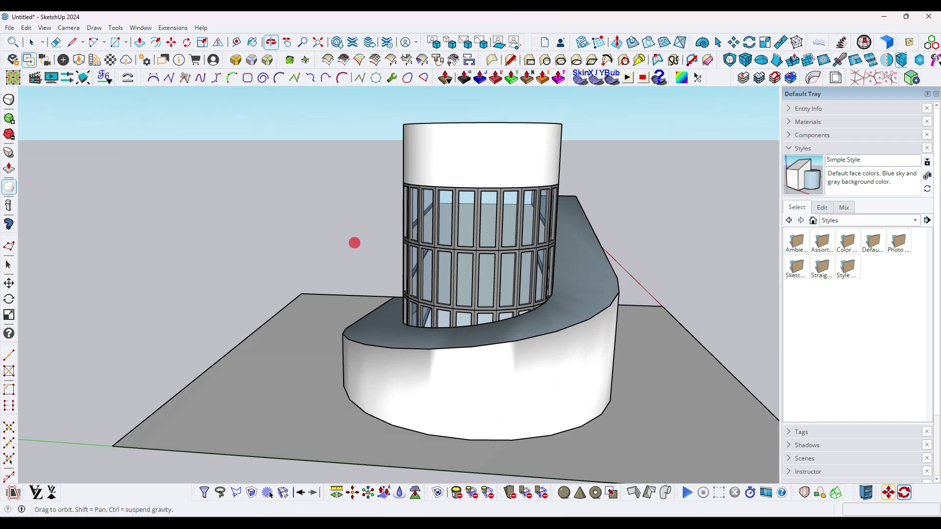
left_click(326, 382)
key("Delete")
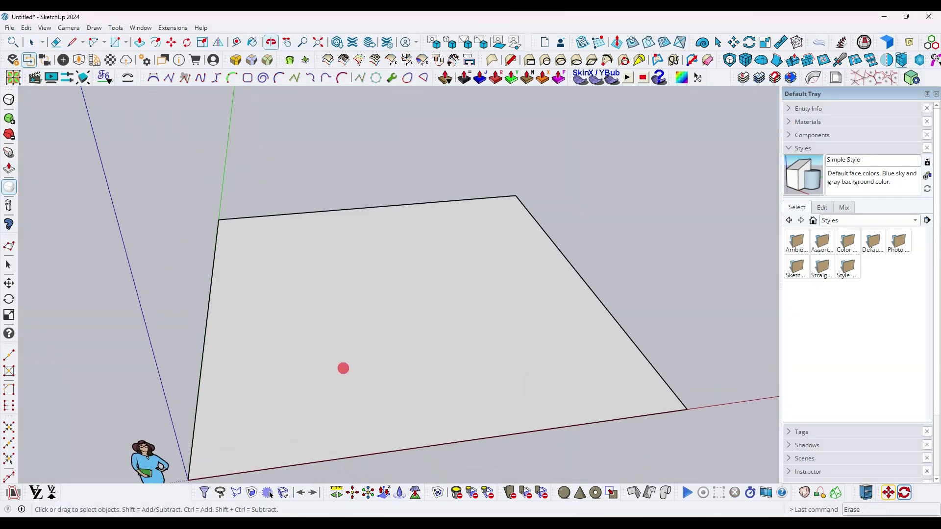
Step: Draw a long rectangle on the ground face from its right edge
key("r")
left_click(552, 242)
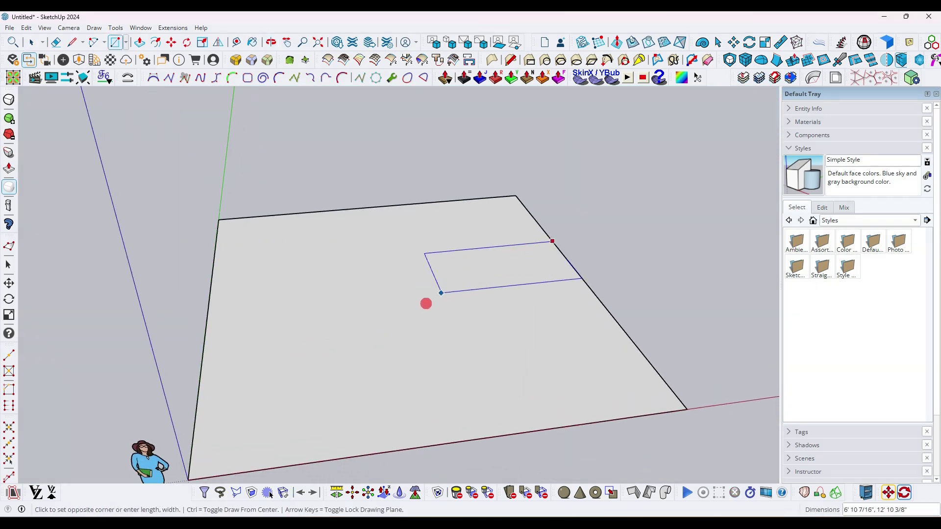
key("Escape")
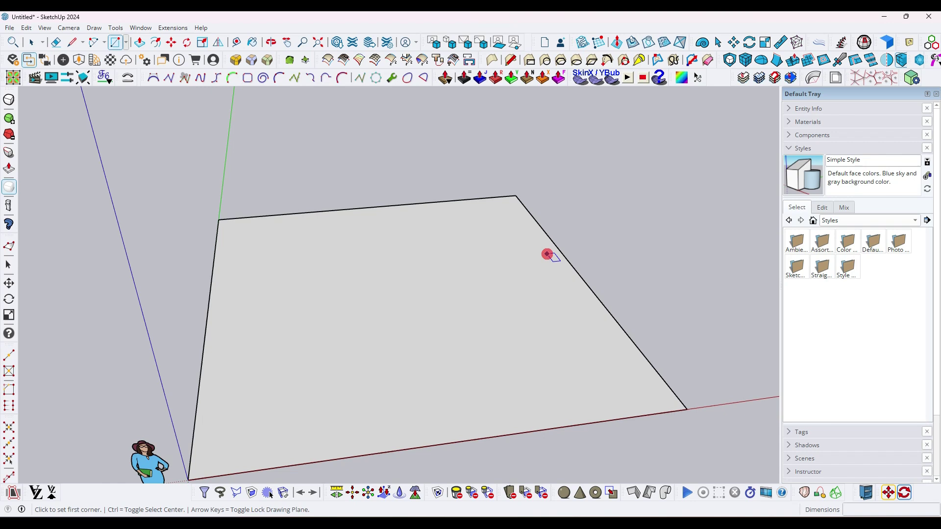
left_click(558, 251)
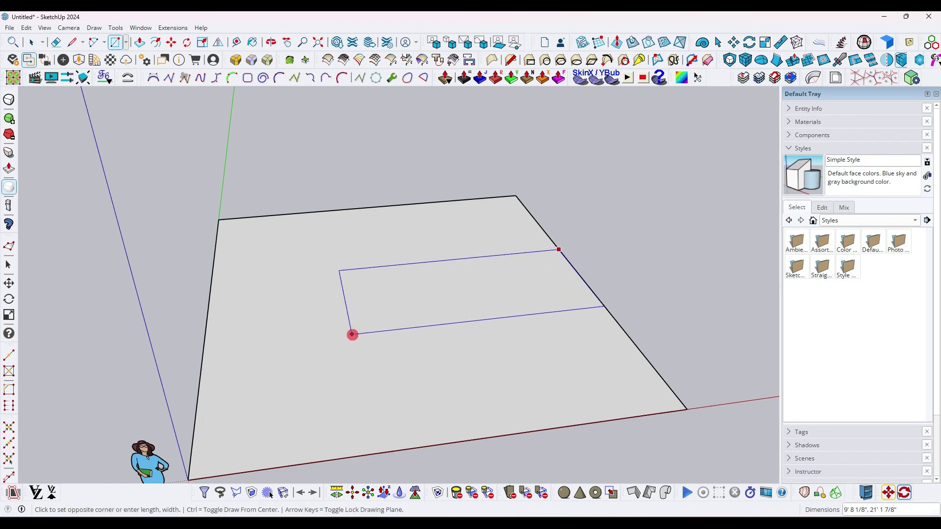
left_click(336, 342)
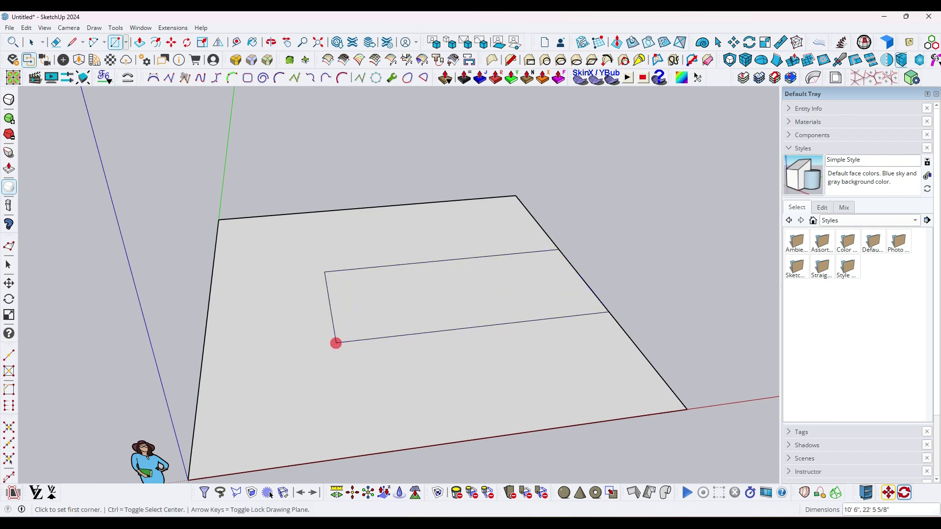
Step: Add an arc at the rectangle's left end and erase the edge between them
key("a")
left_click(324, 273)
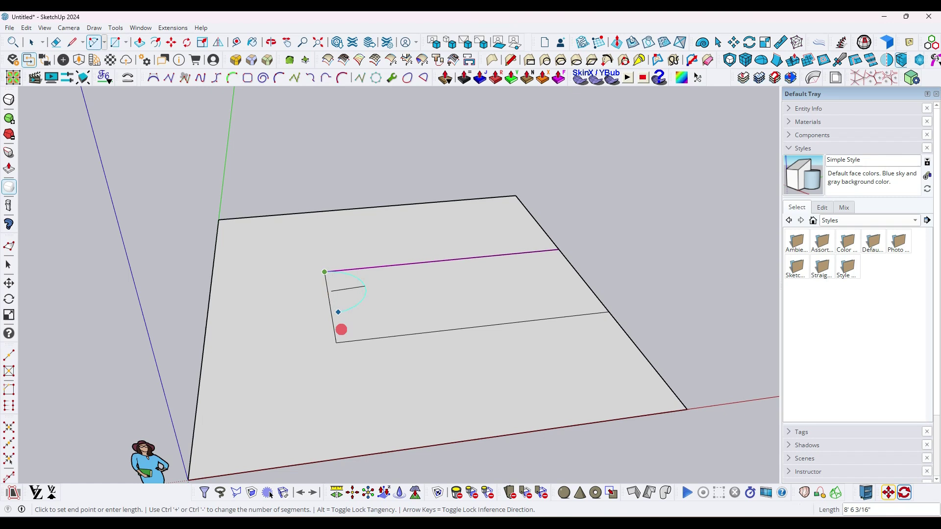
key("space")
left_click(330, 319)
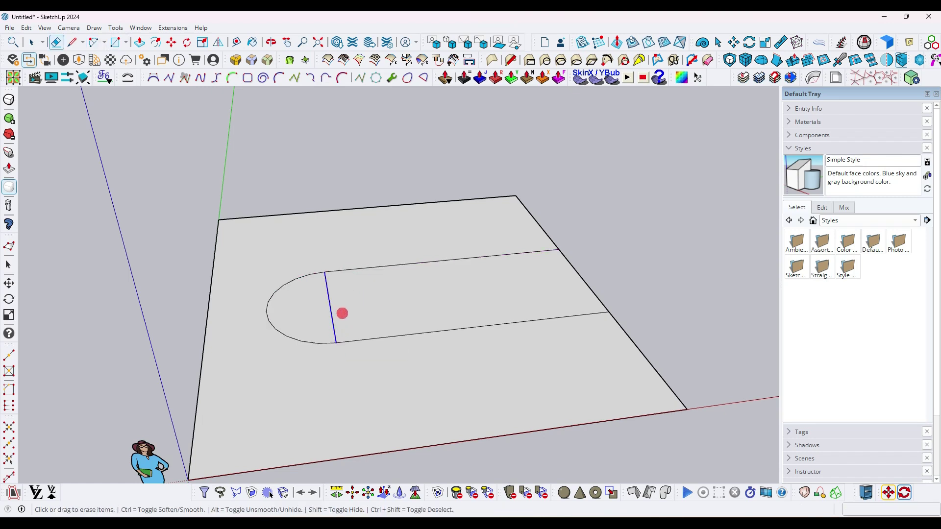
key("Delete")
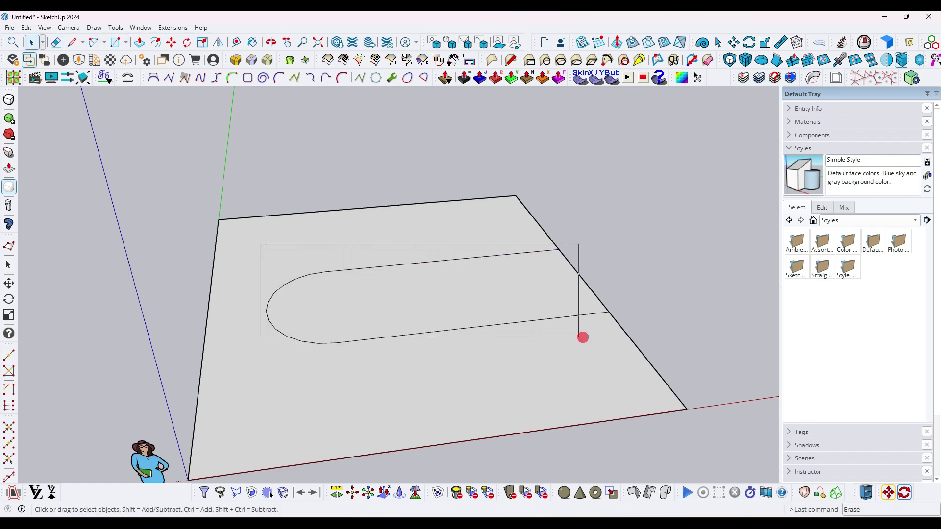
Step: Weld the U-shaped path's edges into one continuous curve
left_click_drag(360, 317, 582, 336)
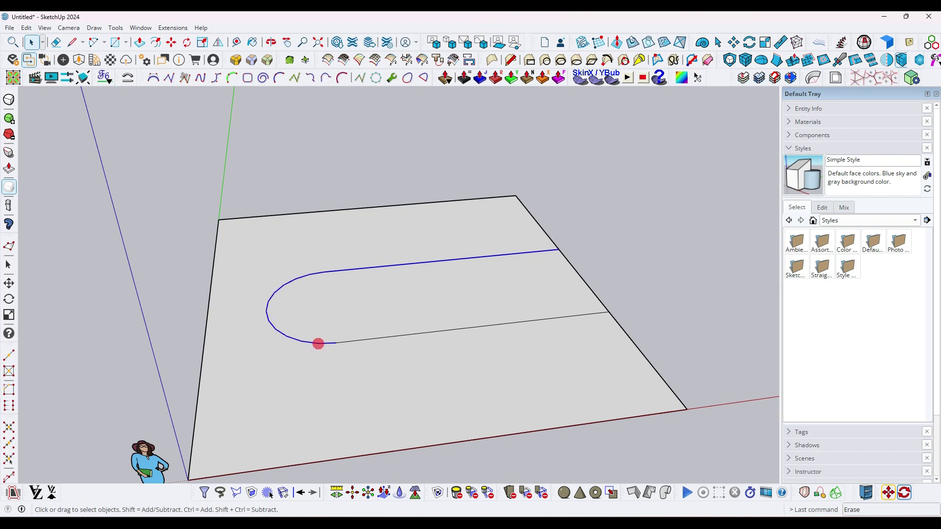
right_click(346, 344)
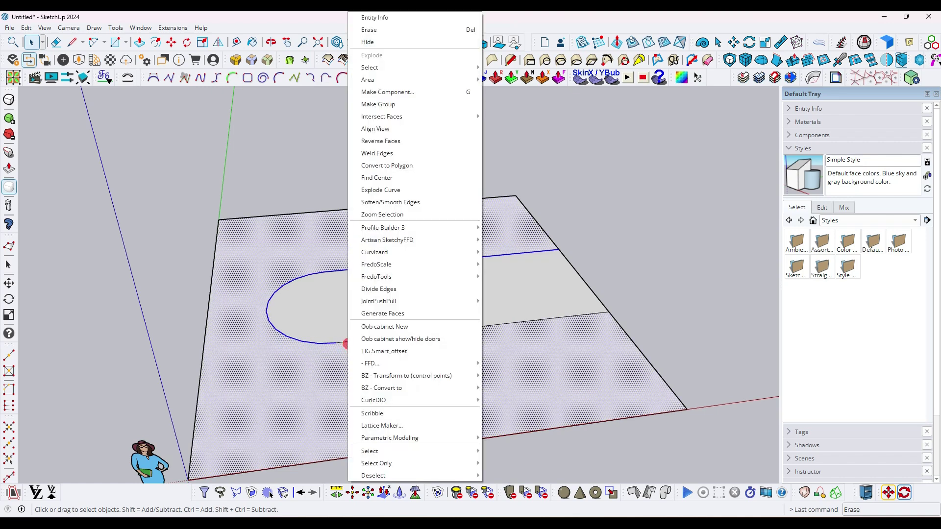
key("Escape")
right_click(349, 343)
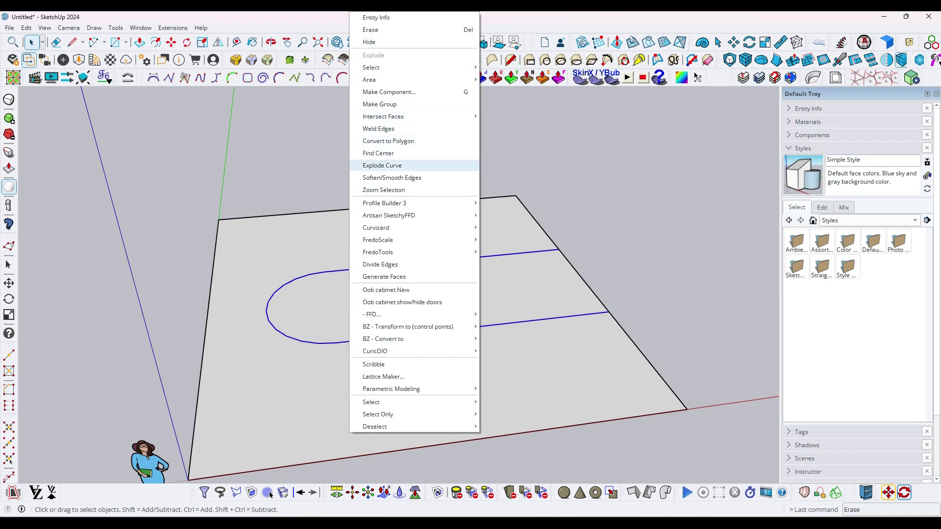
left_click(375, 129)
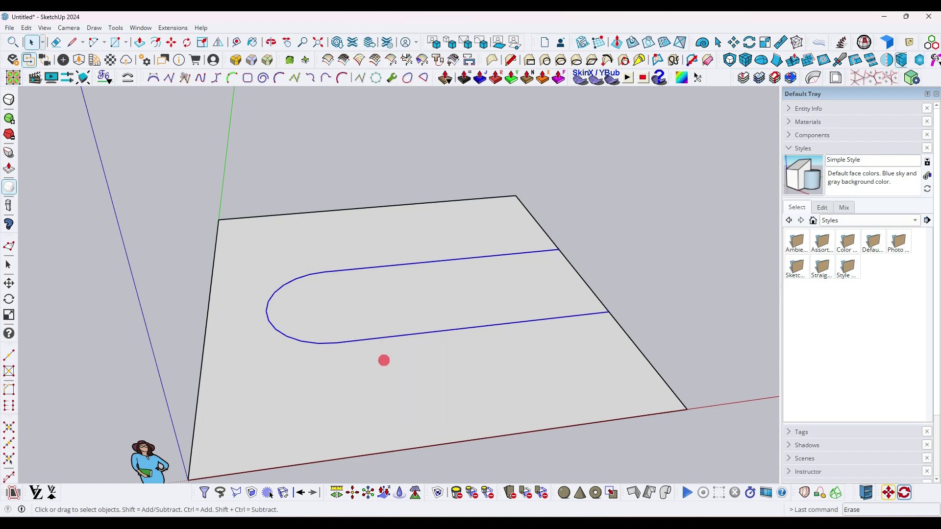
Step: Offset the welded U-curve outward by 3.5', then select both curves
key("f")
left_click(386, 338)
type("3'")
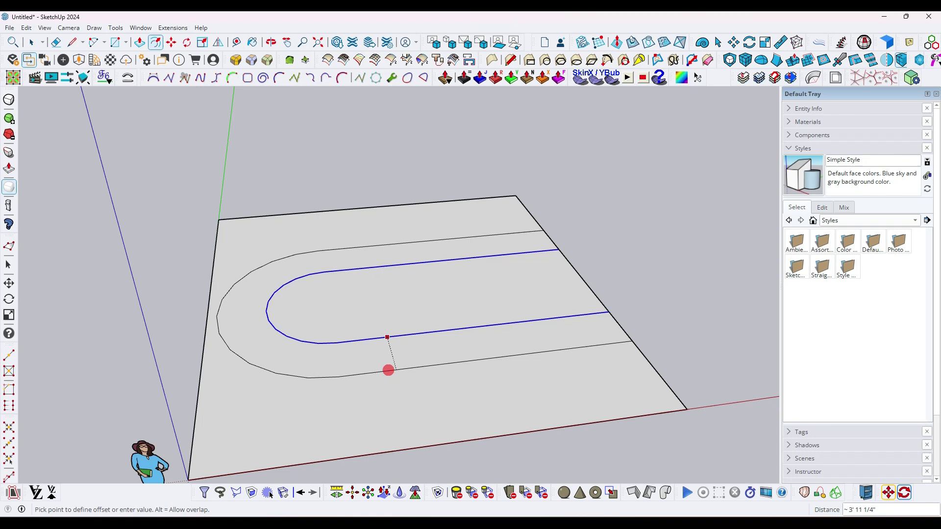
type(".5")
key("Return")
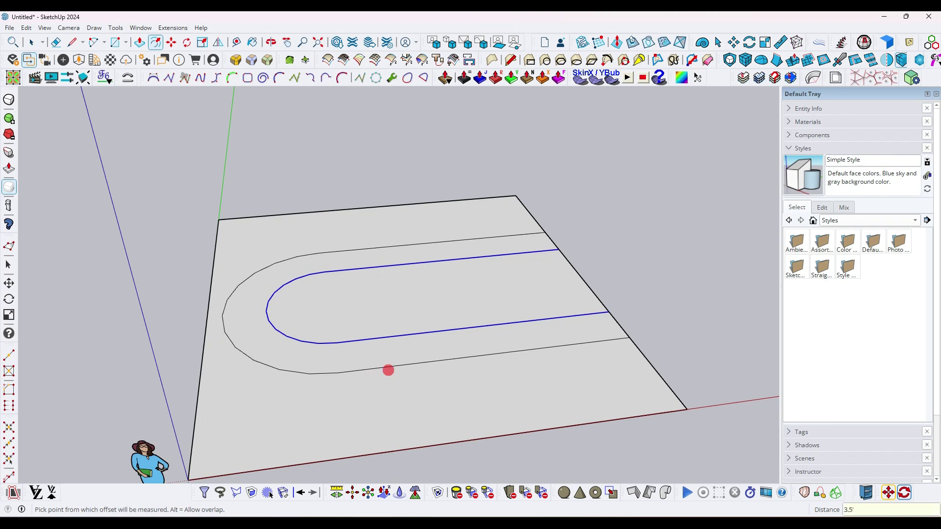
key("space")
left_click(353, 370)
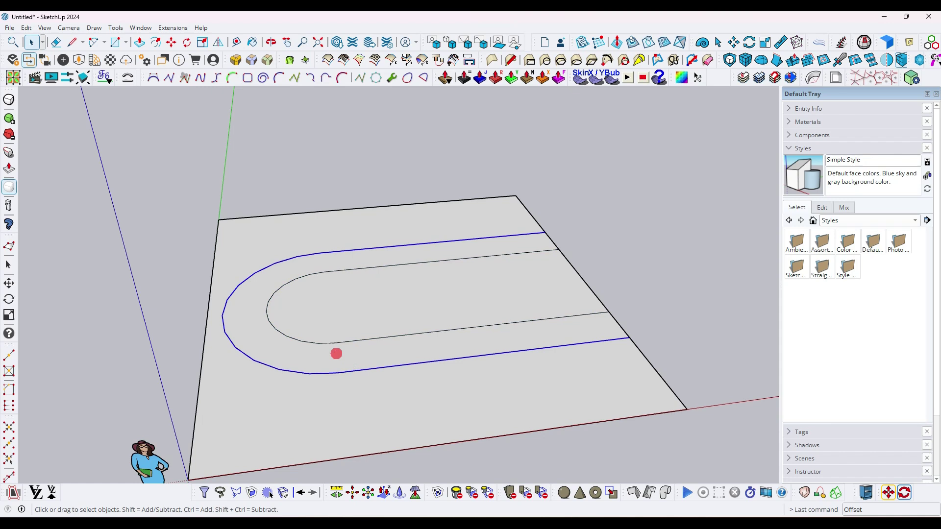
left_click(332, 345, "shift")
mouse_move(332, 345)
middle_mouse_down()
mouse_move(546, 322)
mouse_move(140, 108)
middle_mouse_up()
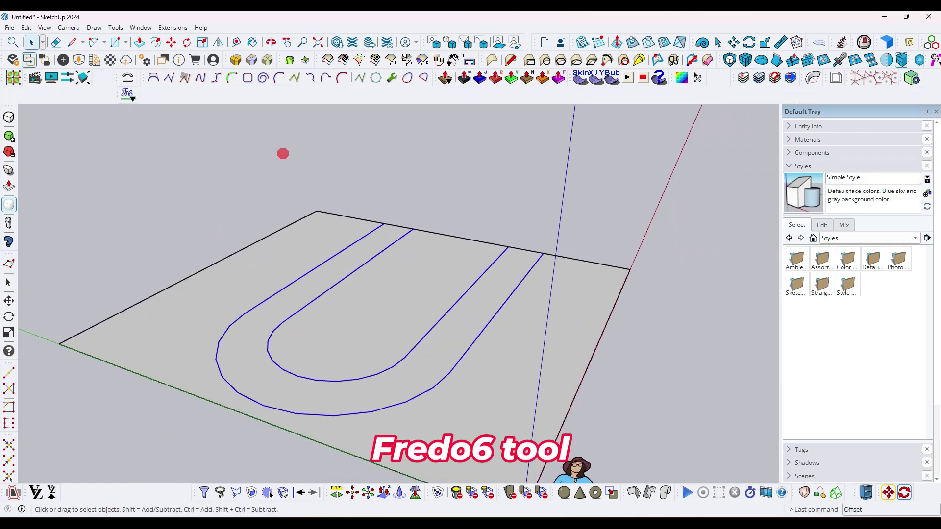
Step: Apply Fredo CurviShear with Top Height 10', Base Height 0", generated in a group
left_click(420, 115)
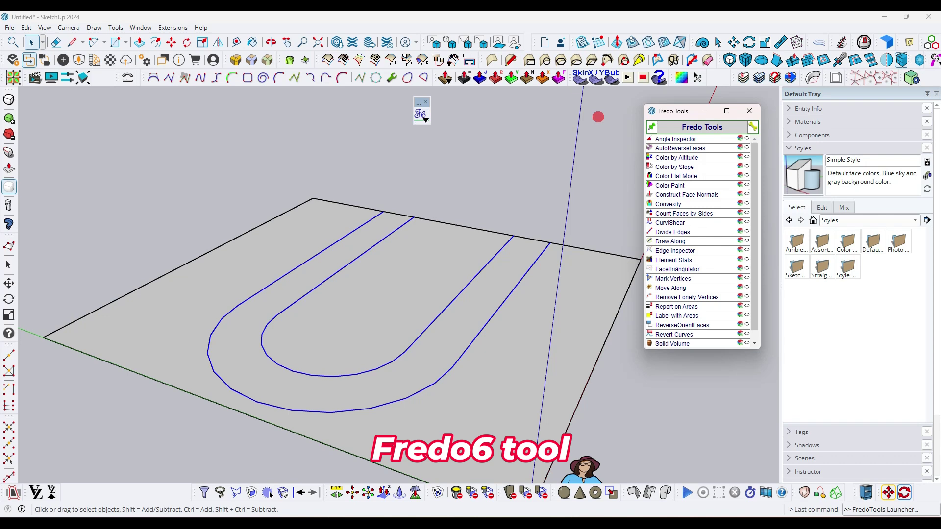
mouse_move(660, 111)
left_mouse_down()
mouse_move(463, 103)
mouse_move(585, 108)
left_mouse_up()
middle_click_drag(441, 278, 536, 203)
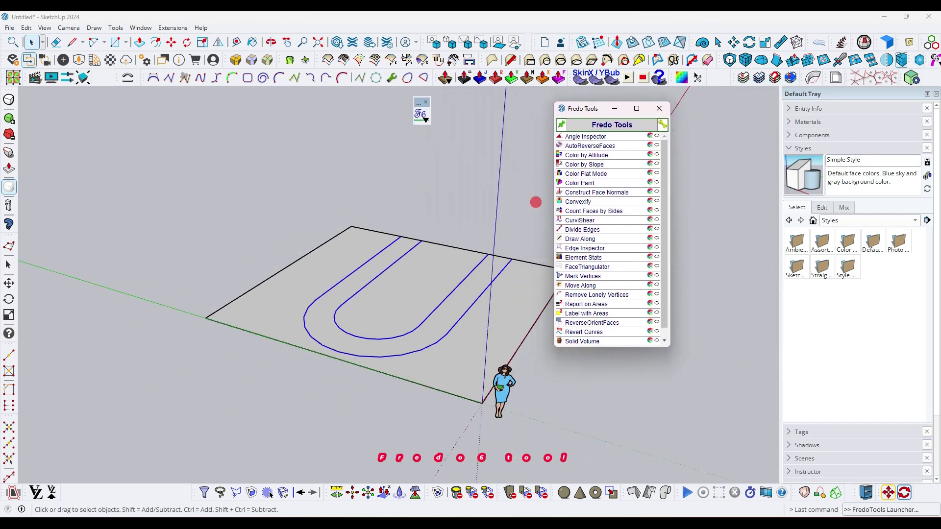
left_click_drag(587, 119, 543, 148)
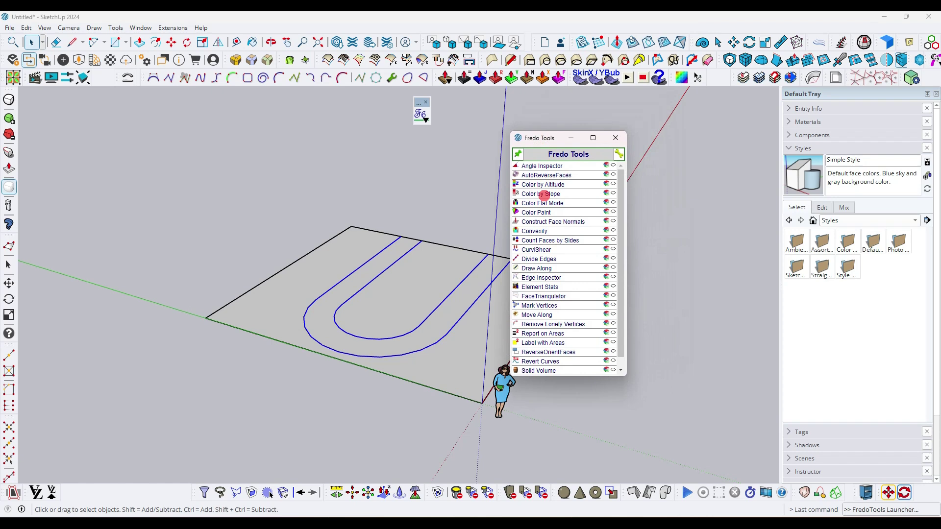
left_click(544, 250)
left_click_drag(466, 221, 461, 174)
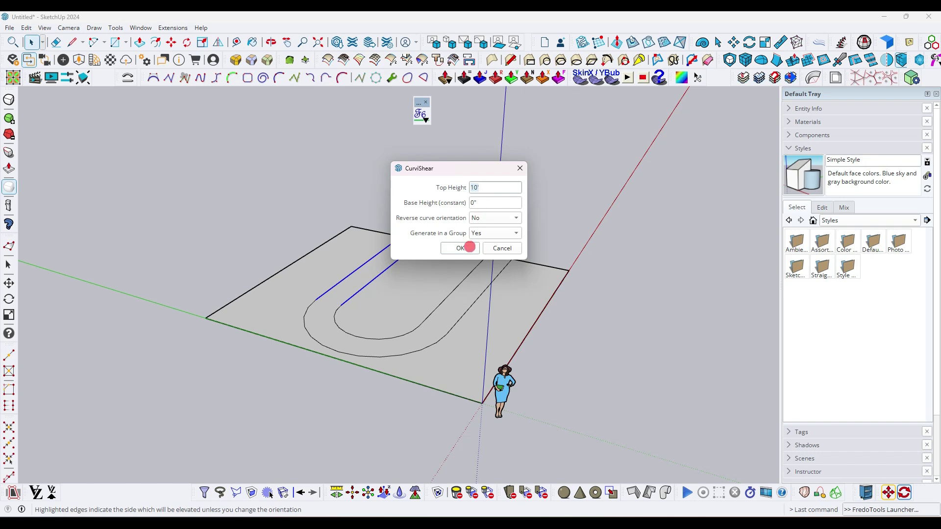
left_click(467, 248)
mouse_move(463, 250)
middle_mouse_down()
mouse_move(335, 302)
mouse_move(651, 268)
mouse_move(361, 286)
mouse_move(255, 258)
mouse_move(361, 290)
mouse_move(359, 254)
middle_mouse_up()
Step: Window-select the sheared curves, dock the Fredo6 toolbar and open Curviloft
left_click(348, 233)
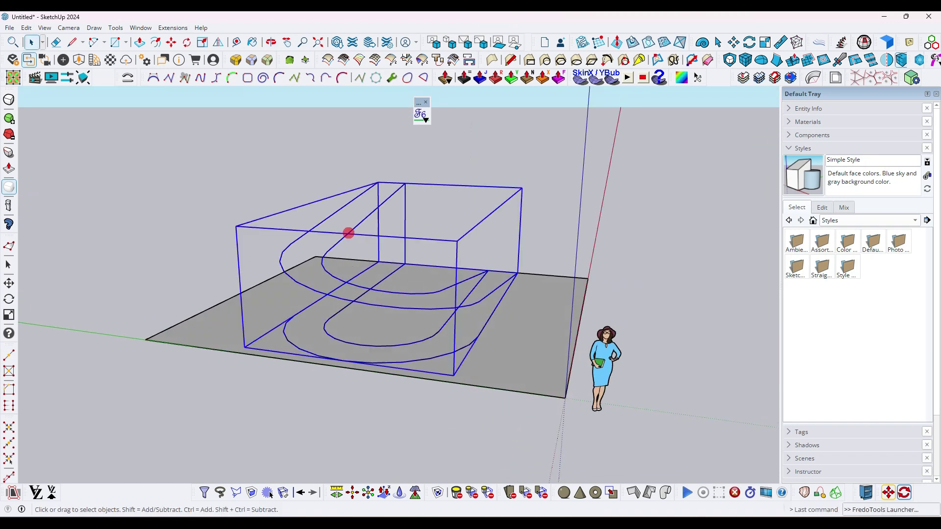
left_click_drag(215, 160, 523, 385)
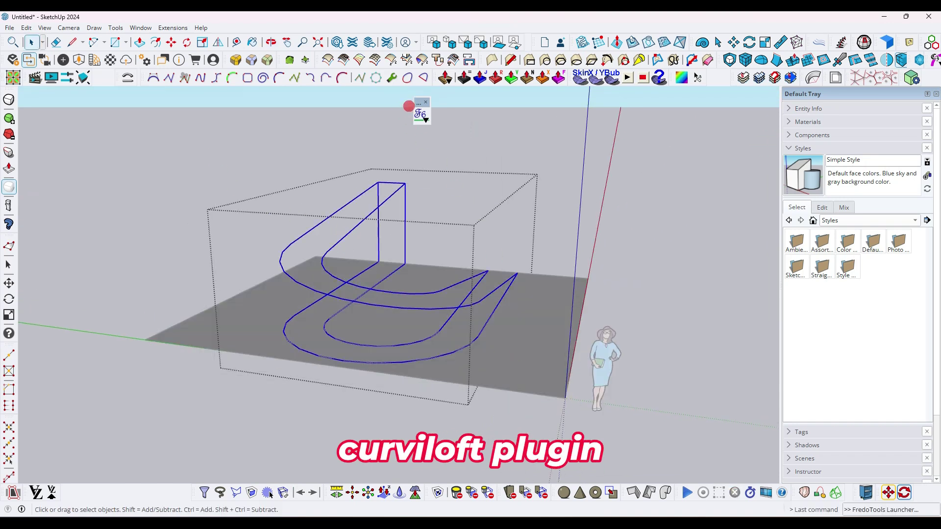
left_click_drag(196, 88, 88, 68)
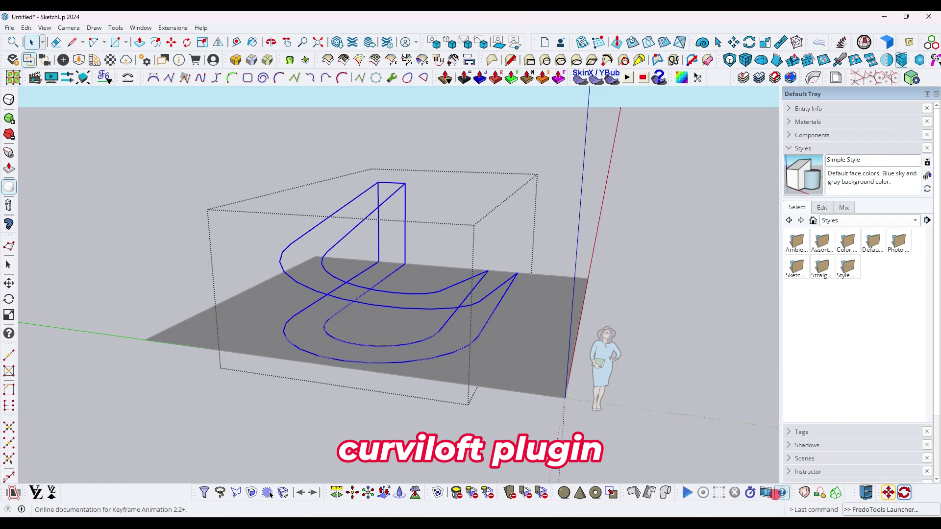
left_click(383, 493)
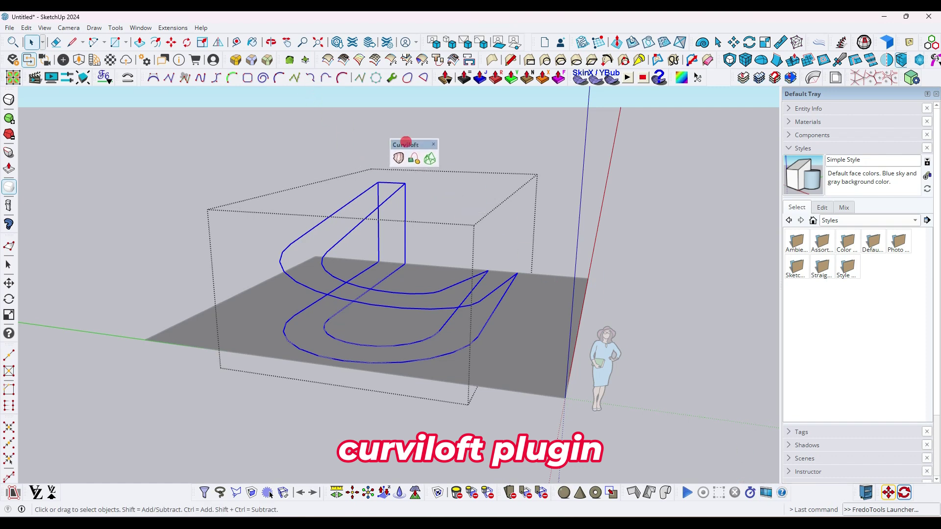
left_click_drag(405, 142, 397, 119)
Step: Generate a Curviloft skin between the sheared curves using Vx Matching
left_click(422, 137)
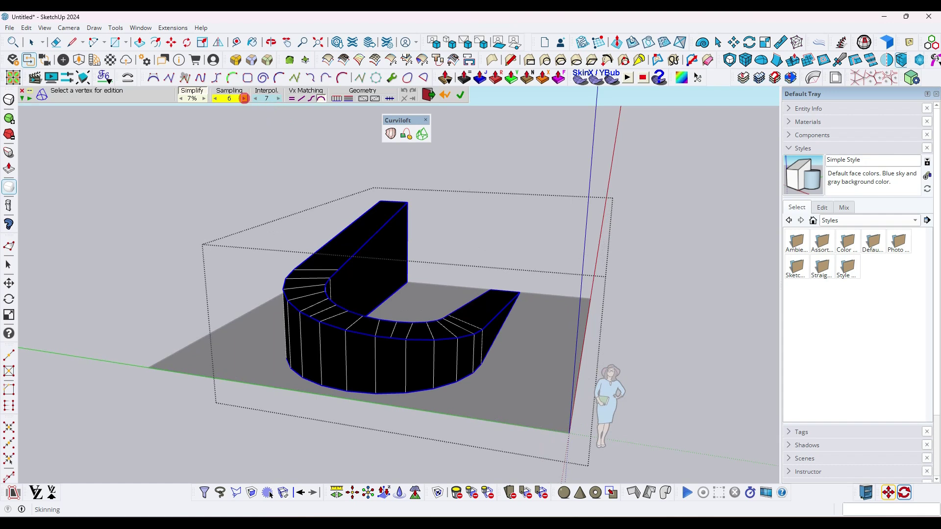
left_click(334, 99)
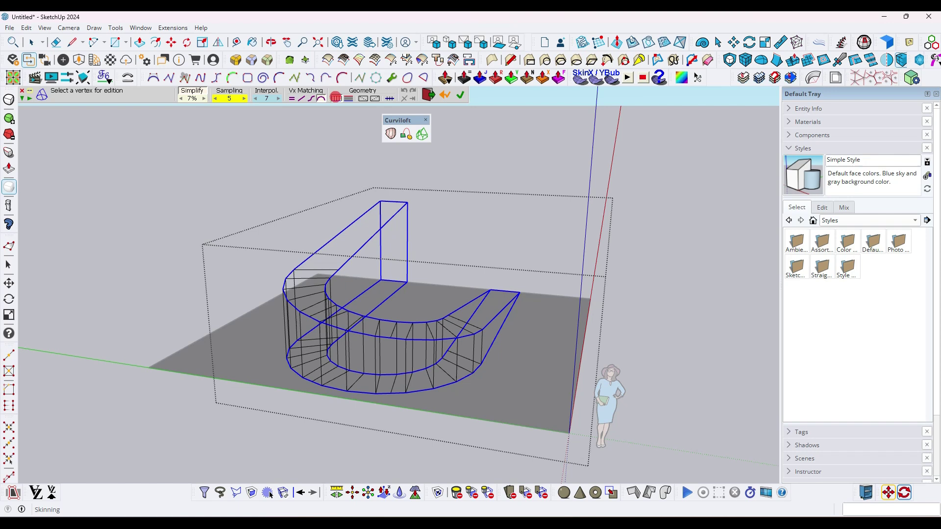
left_click(334, 99)
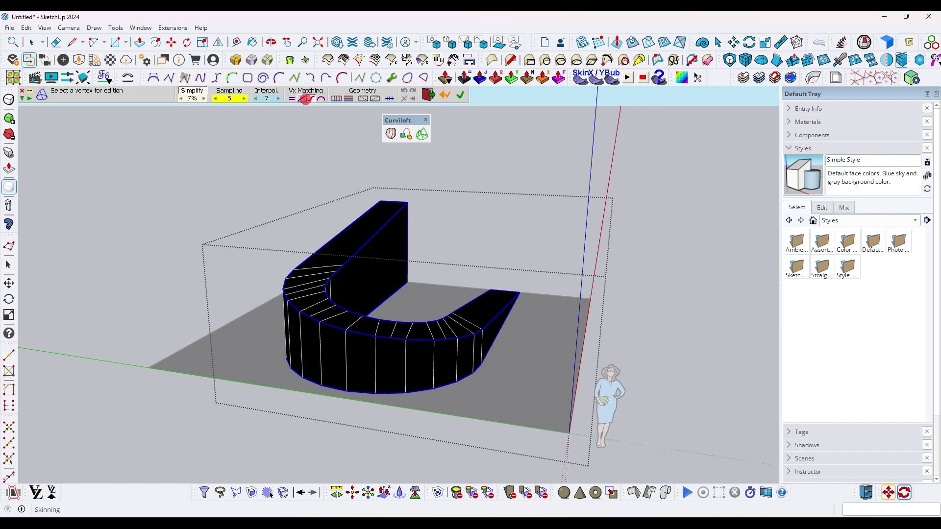
left_click(294, 99)
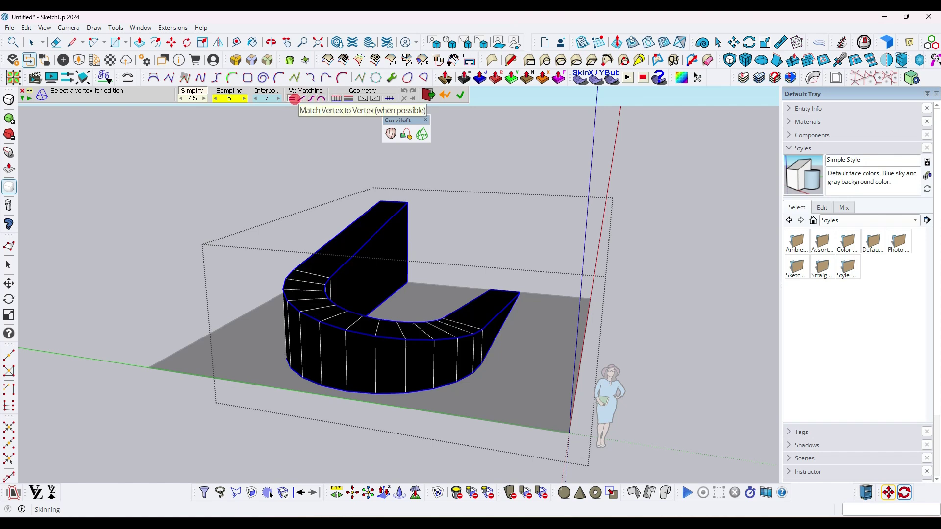
key("Return")
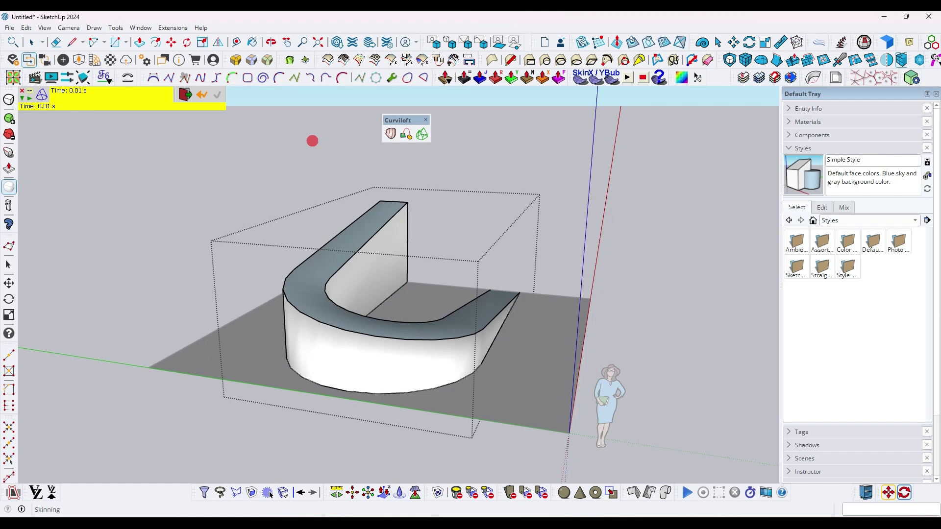
Step: Dock the Curviloft toolbar and push/pull the inner U floor up into a tall block
left_click_drag(397, 120, 812, 491)
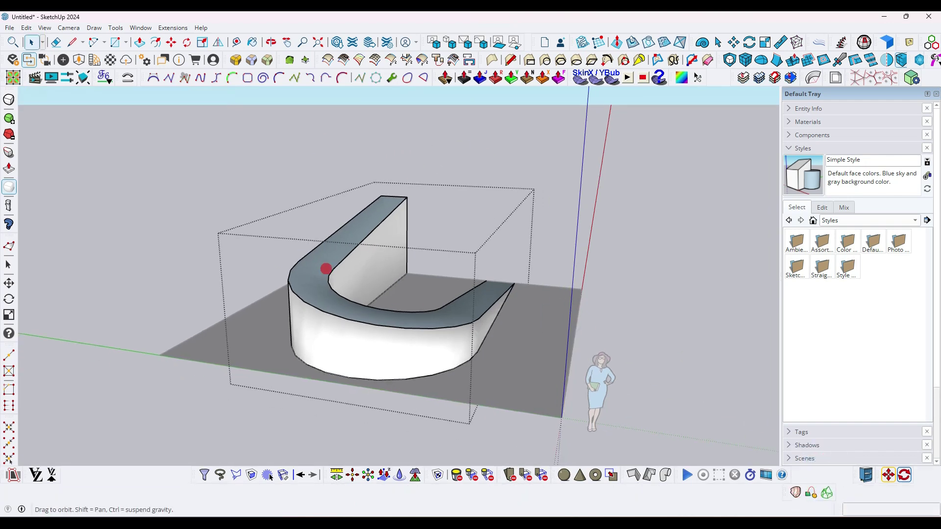
mouse_move(326, 266)
middle_mouse_down()
mouse_move(395, 211)
mouse_move(485, 255)
mouse_move(176, 273)
mouse_move(532, 311)
mouse_move(169, 343)
mouse_move(250, 334)
mouse_move(359, 348)
middle_mouse_up()
key("p")
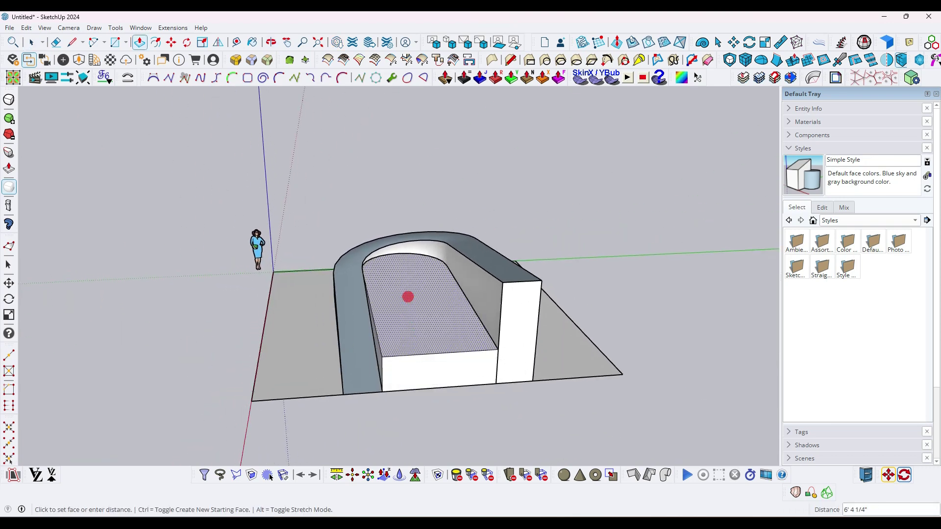
left_click(407, 294)
left_click(428, 147)
middle_click_drag(190, 219, 794, 261)
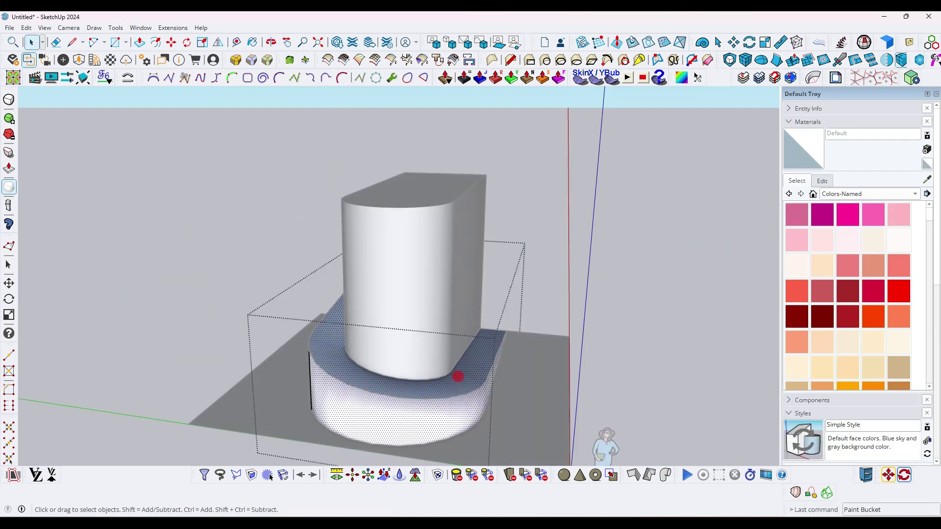
scroll(451, 393, "up", 2)
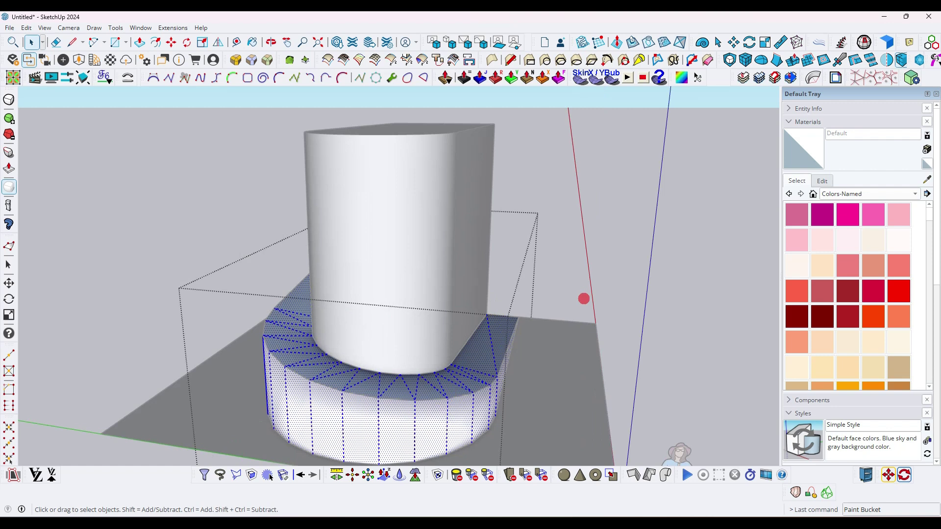
Step: Enable JHS PowerBar and soften the base edges with Smooze and AMS Soften Edges
right_click(403, 80)
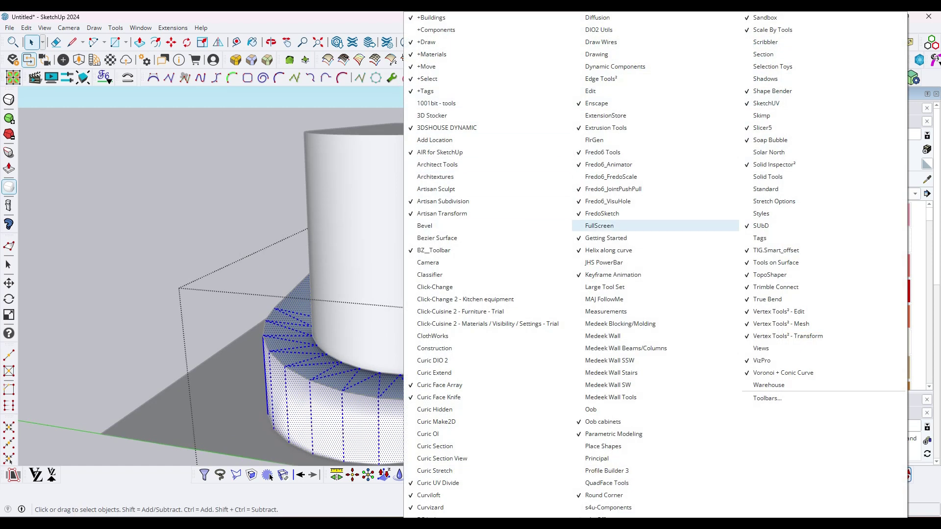
left_click(603, 263)
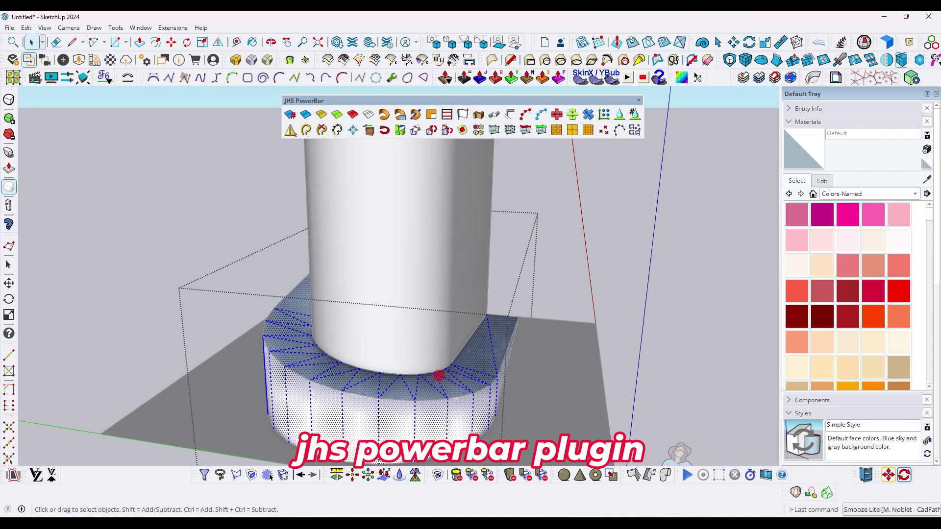
scroll(439, 376, "down", 2)
key("u")
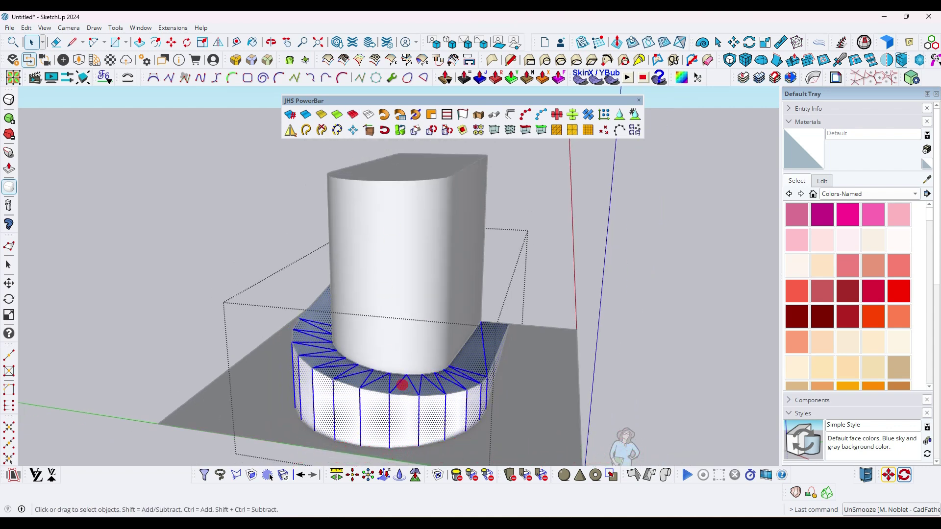
left_click(321, 114)
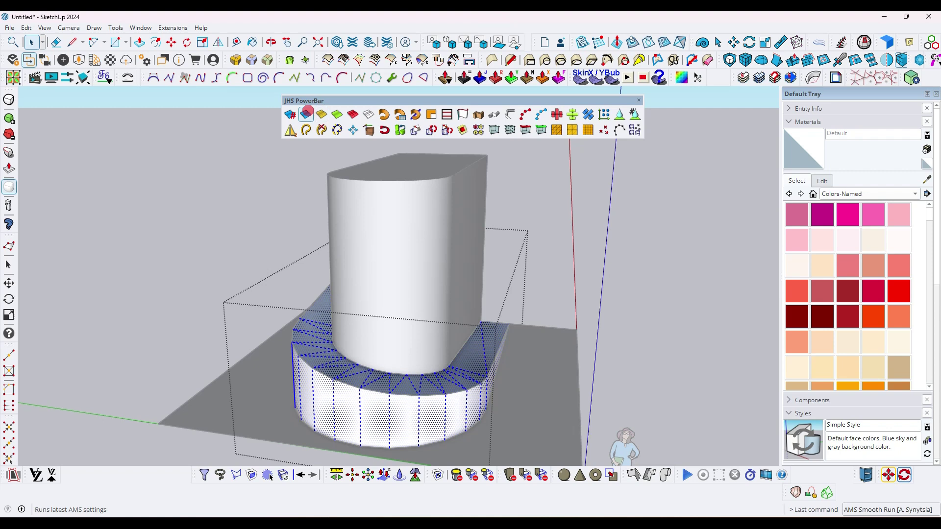
left_click(337, 115)
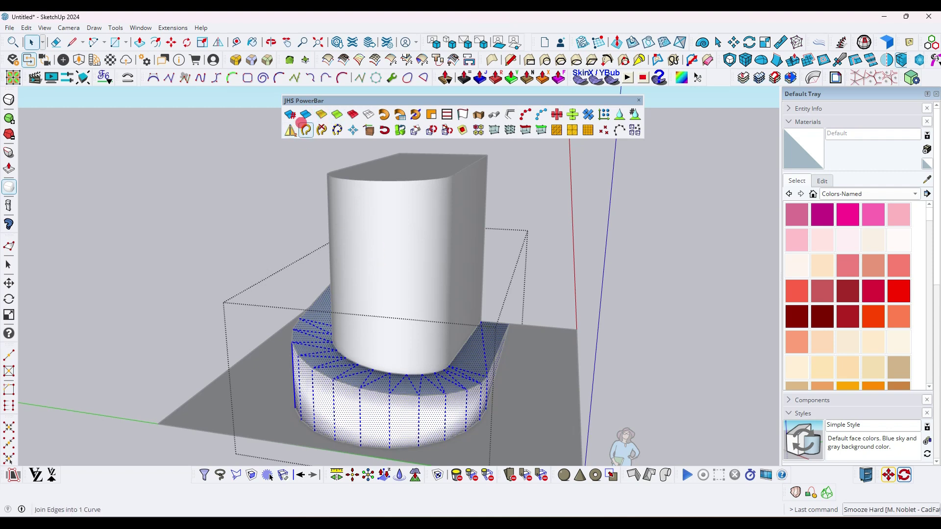
left_click(306, 116)
left_click(268, 476)
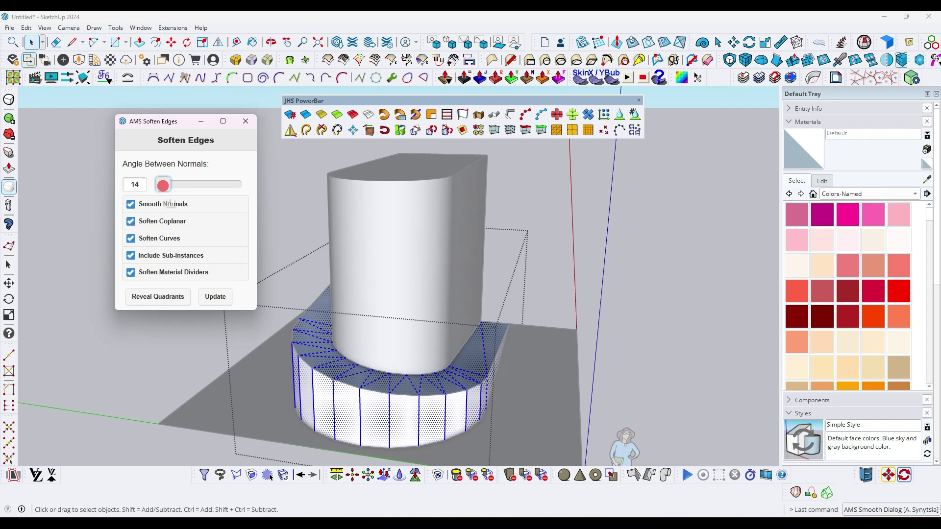
left_click(246, 120)
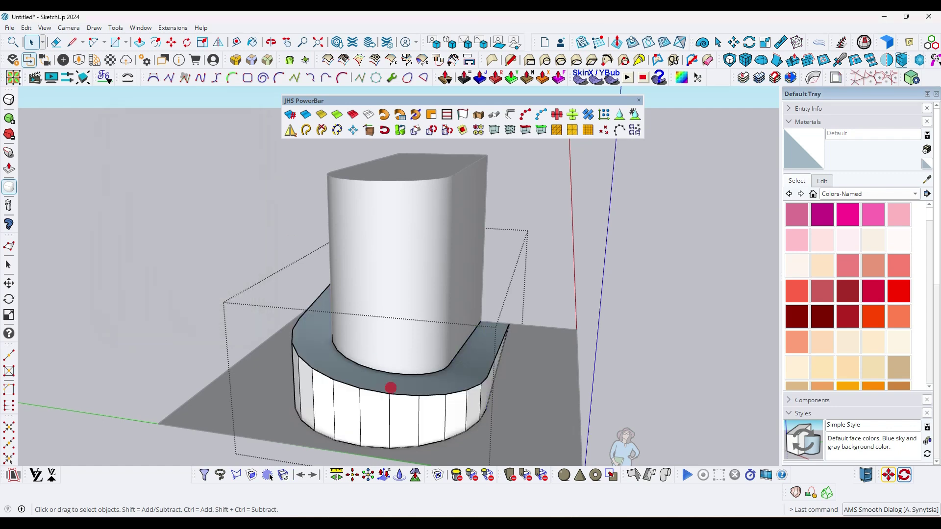
scroll(418, 385, "up", 3)
Step: Paint the ramp's sloped top face with Tile Navy from the Tile collection
left_click(418, 385)
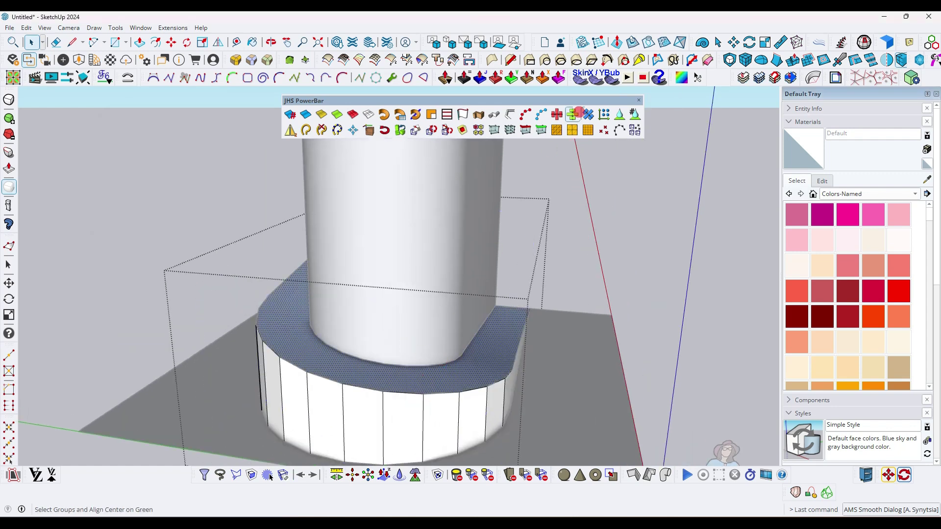
left_click(639, 100)
left_click(828, 194)
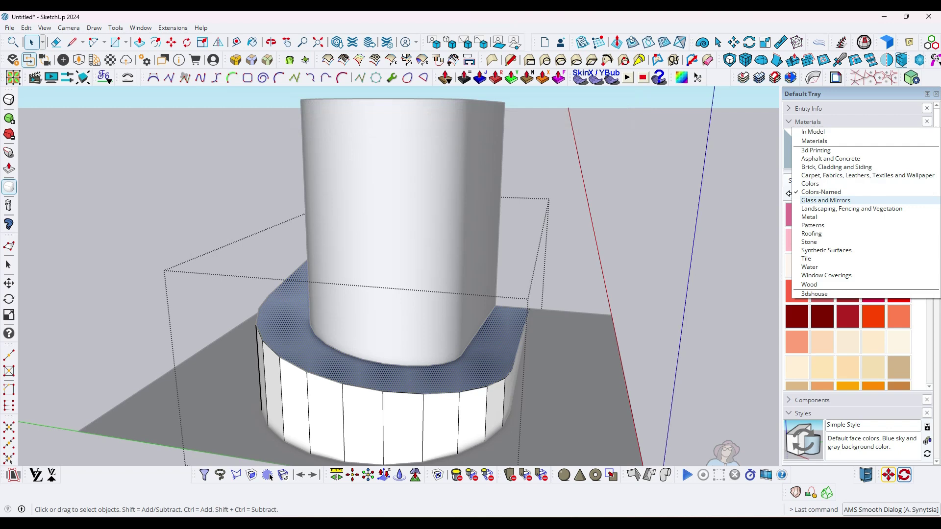
left_click(806, 258)
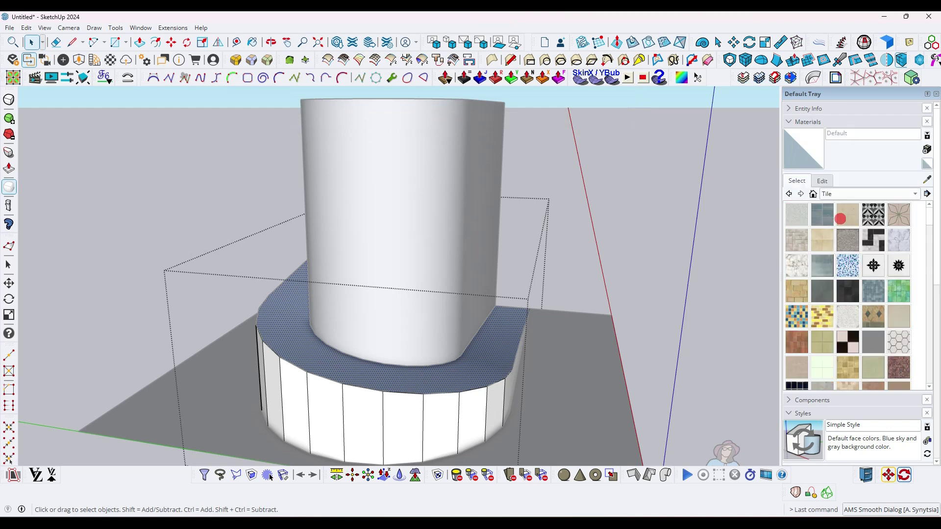
scroll(885, 260, "down", 3)
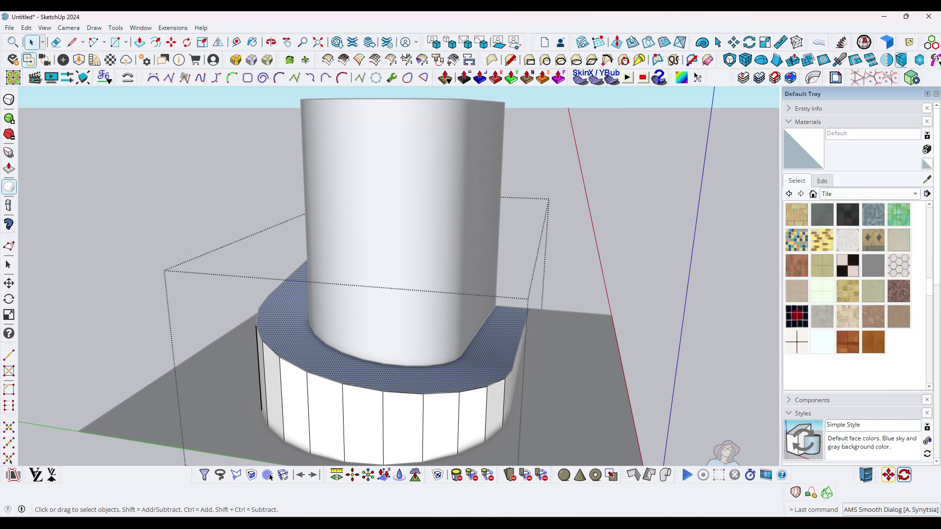
left_click(796, 316)
left_click(472, 363)
mouse_move(473, 364)
middle_mouse_down()
mouse_move(441, 363)
mouse_move(454, 436)
mouse_move(405, 420)
mouse_move(403, 336)
mouse_move(301, 182)
middle_mouse_up()
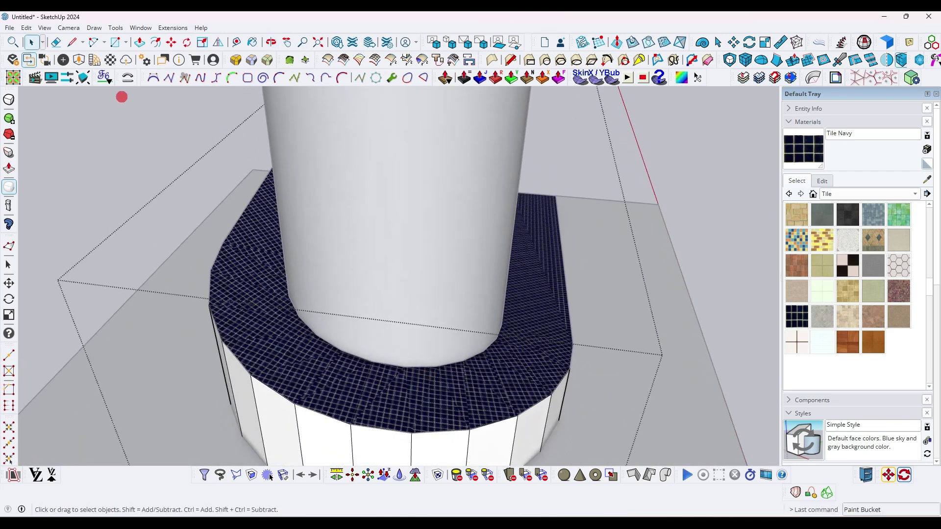
mouse_move(390, 360)
middle_mouse_down()
mouse_move(370, 374)
mouse_move(363, 334)
mouse_move(389, 346)
middle_mouse_up()
scroll(410, 416, "up", 2)
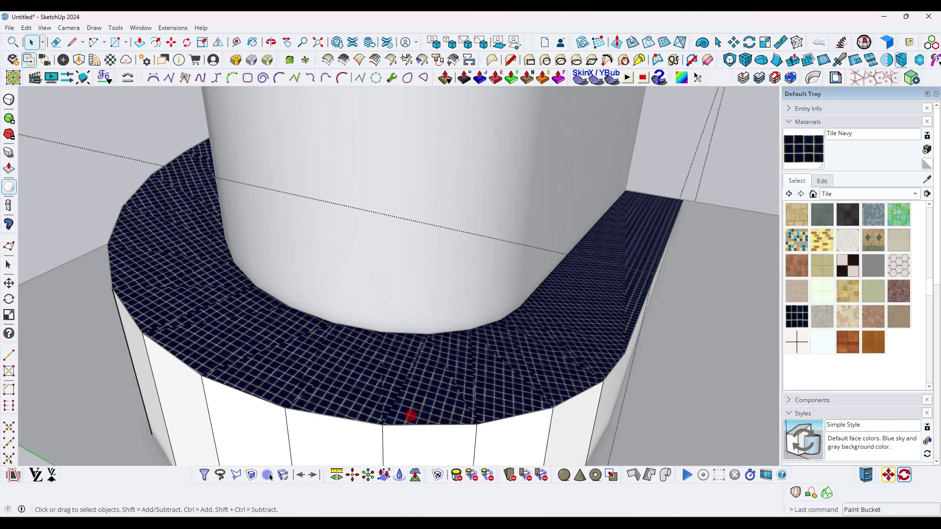
scroll(408, 408, "up", 1)
scroll(408, 408, "up", 1)
scroll(412, 405, "down", 1)
scroll(412, 404, "down", 1)
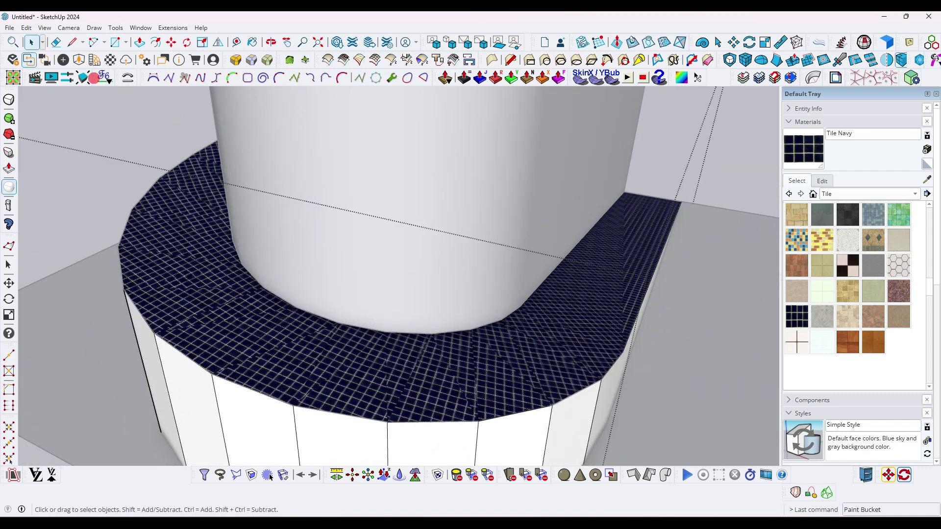
middle_click_drag(349, 80, 422, 235)
mouse_move(425, 307)
middle_mouse_down()
mouse_move(353, 313)
mouse_move(452, 330)
middle_mouse_up()
Step: Reproject the navy tiles on the ramp top with ThruPaint using Local projection
left_click(381, 161)
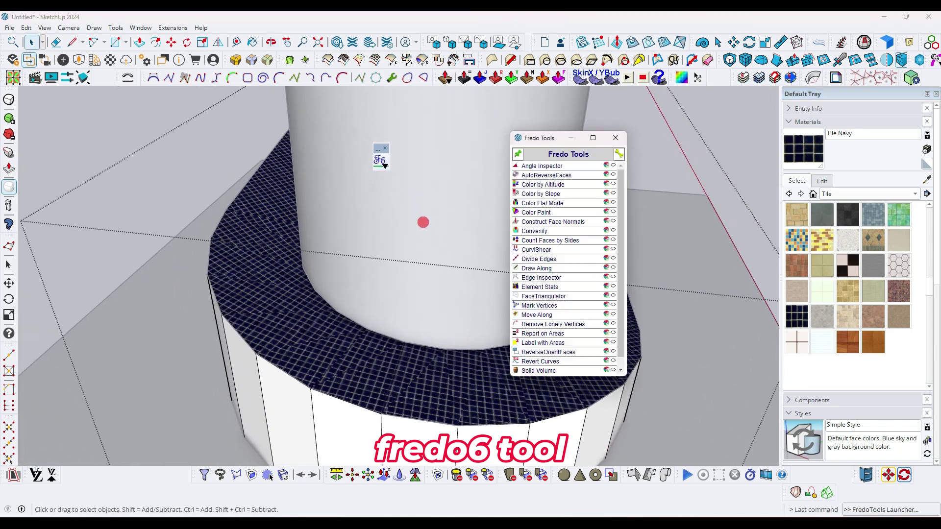
left_click_drag(577, 127, 520, 69)
scroll(495, 293, "down", 1)
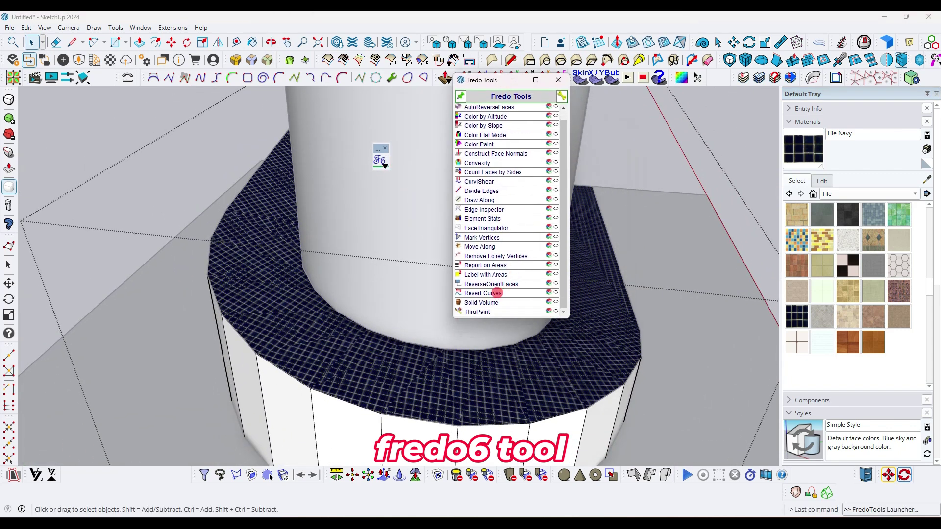
left_click(489, 311)
left_click(447, 362)
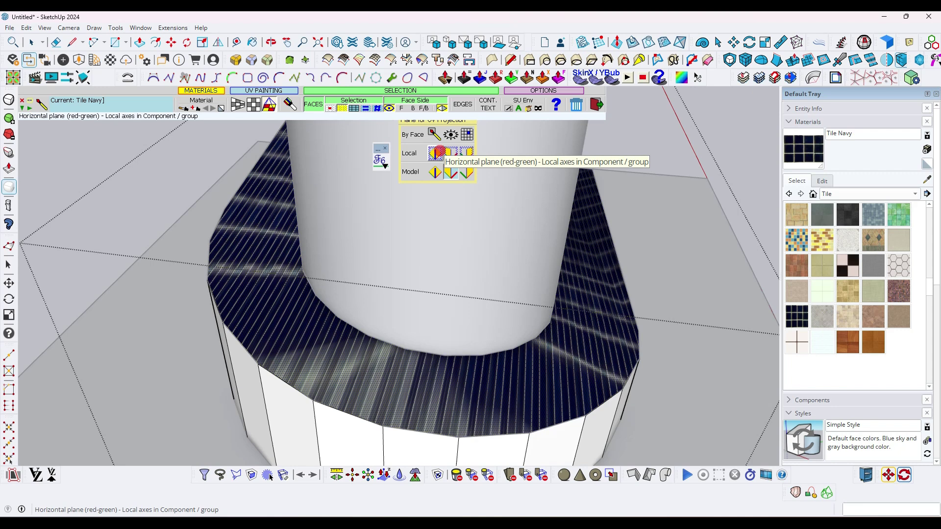
left_click(451, 153)
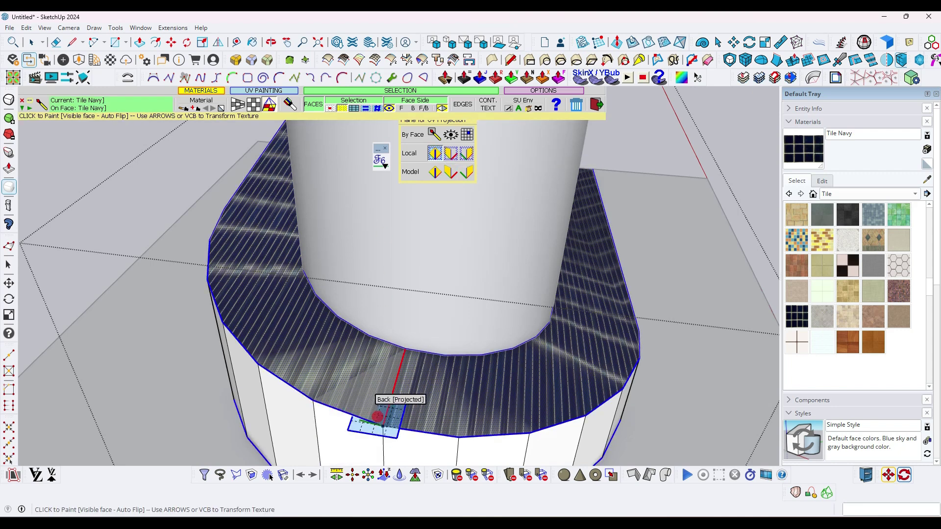
left_click(377, 416)
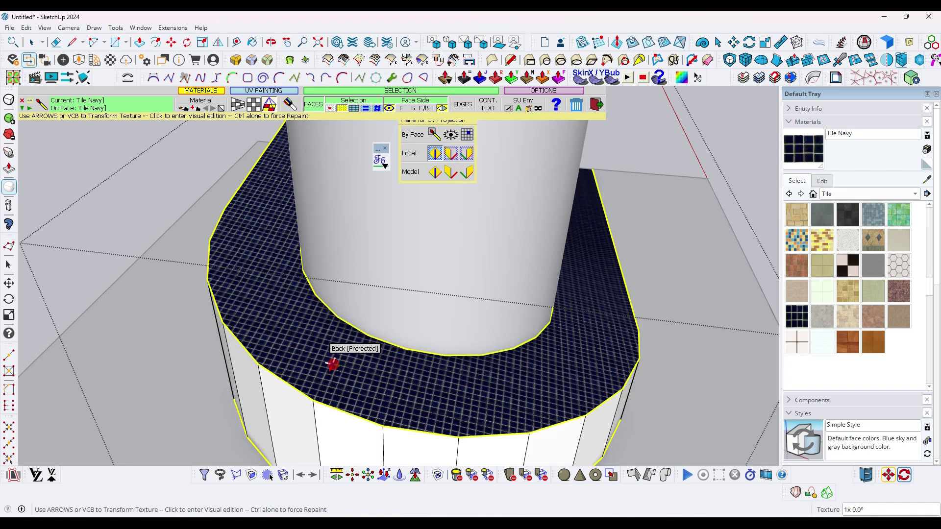
middle_click_drag(334, 366, 339, 368)
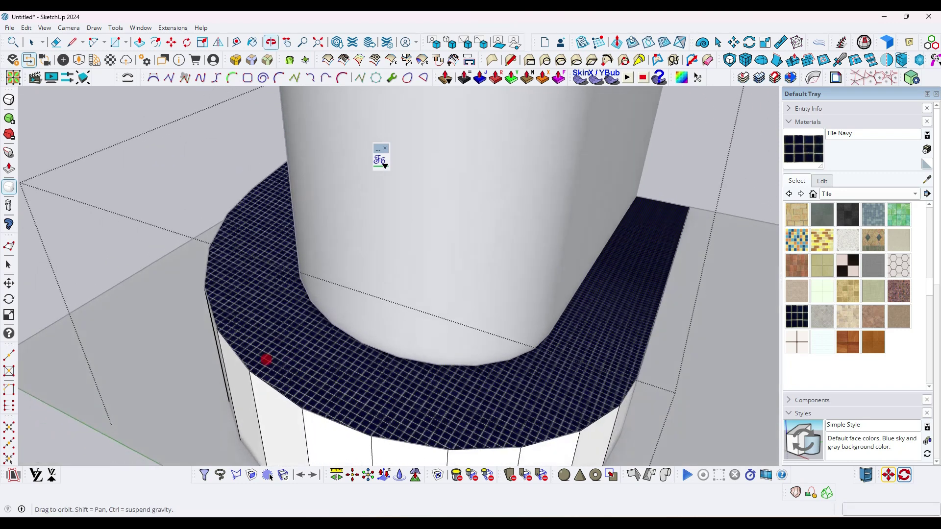
key("space")
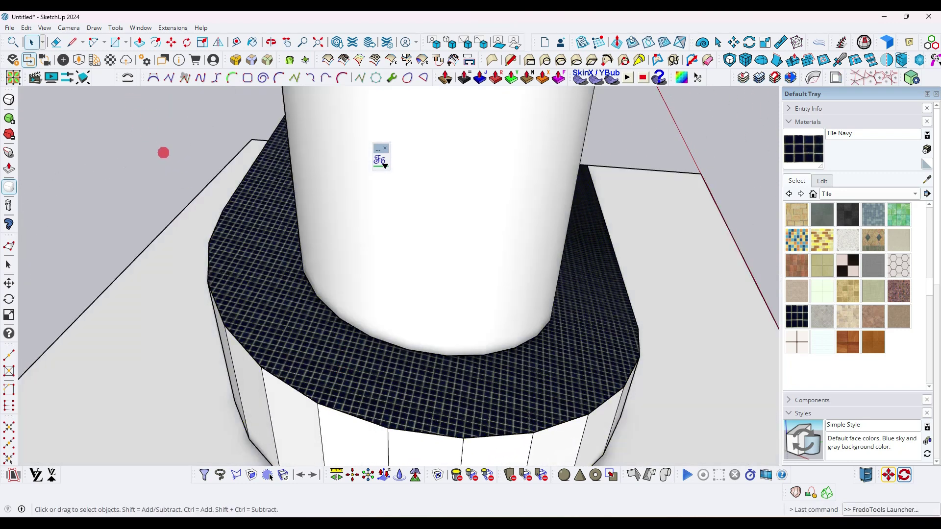
middle_click_drag(370, 270, 333, 243)
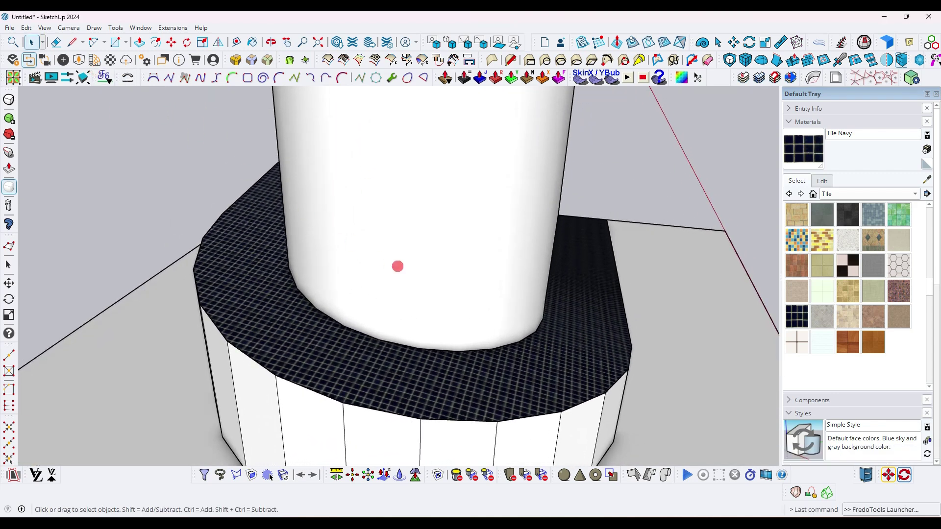
Step: Inside the ramp group, build a FenceMaker vertical-bar railing along the outer top edges at the confirmed height
middle_click_drag(397, 266, 426, 287)
double_click(416, 383)
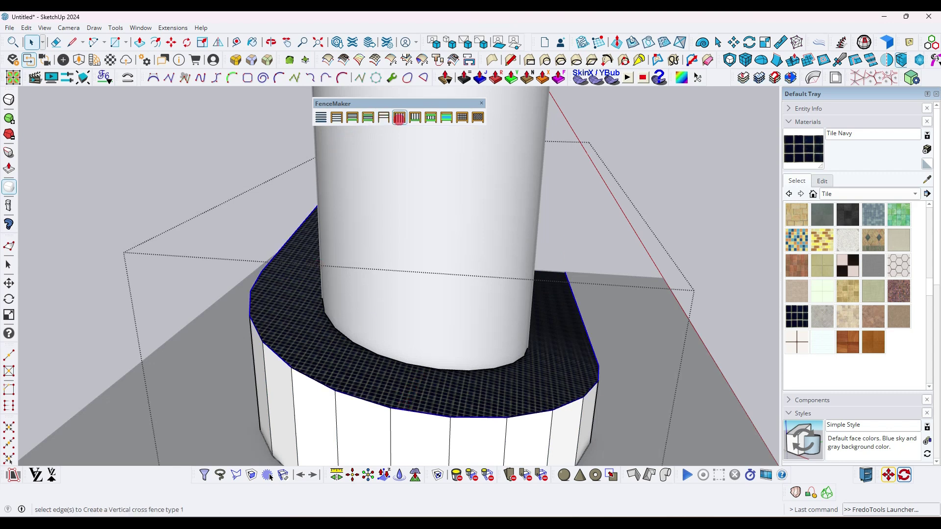
left_click(399, 118)
left_click(455, 272)
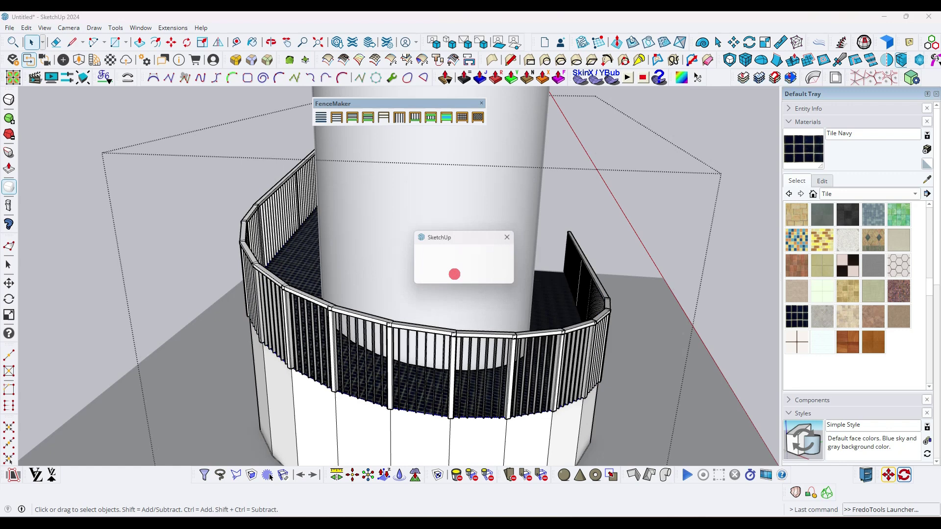
left_click(494, 275)
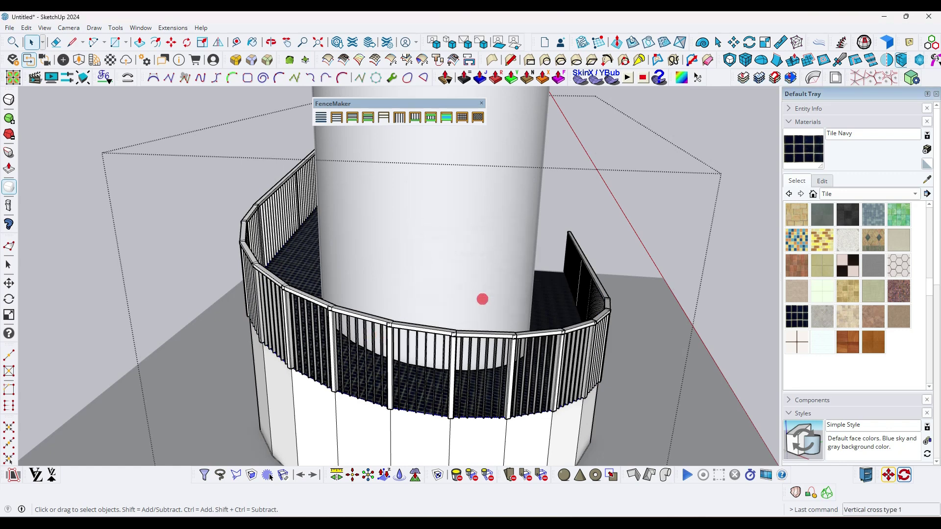
mouse_move(373, 336)
middle_mouse_down()
mouse_move(263, 283)
mouse_move(525, 311)
mouse_move(237, 316)
mouse_move(436, 322)
mouse_move(427, 319)
middle_mouse_up()
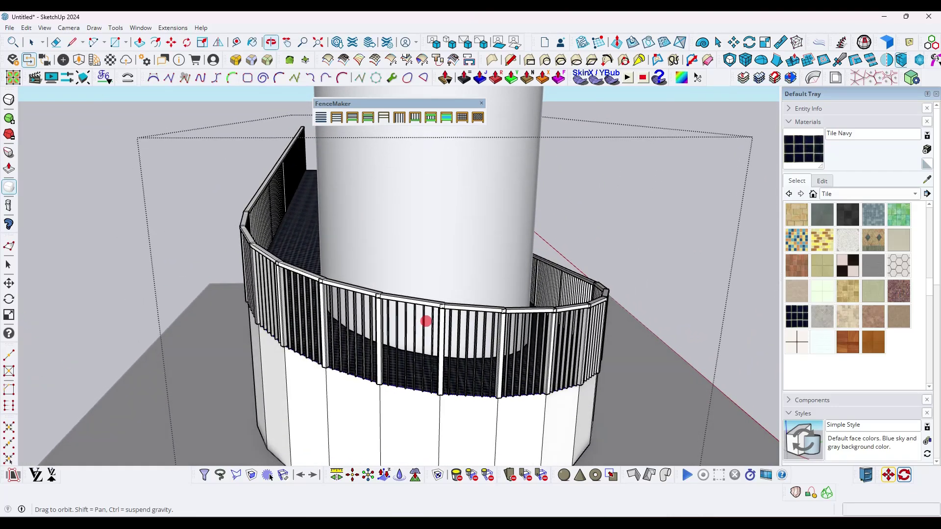
left_click(461, 116)
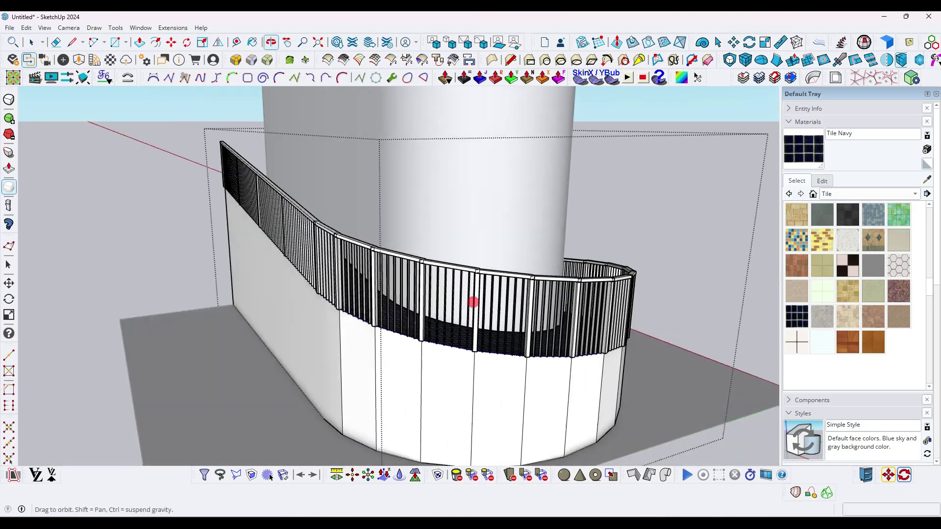